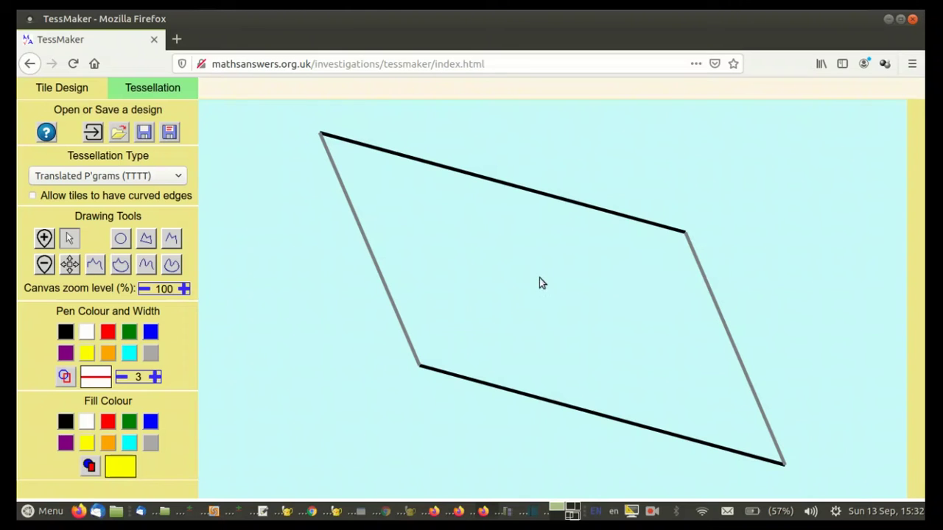
Step: Add a point to the parallelogram tile's upper edge, pull it inward to bend the edge, and preview the tessellation
left_click(151, 90)
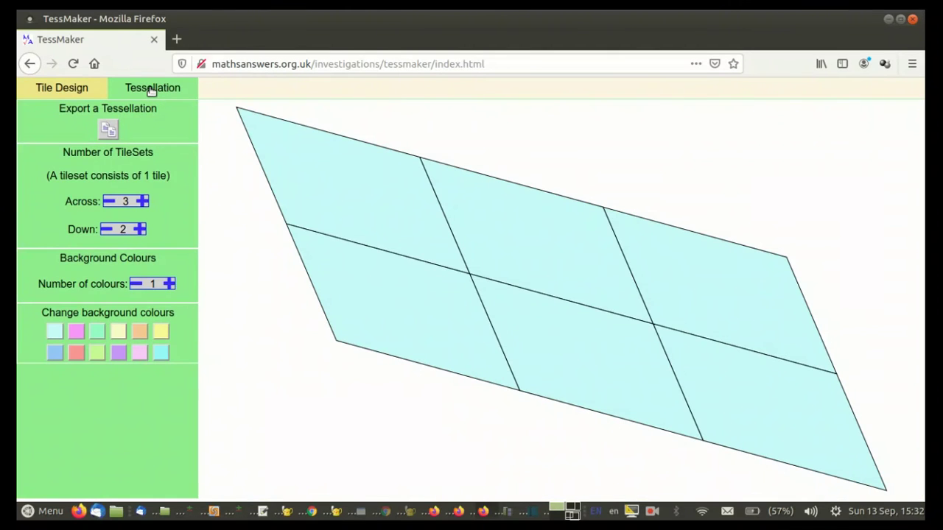
left_click(63, 90)
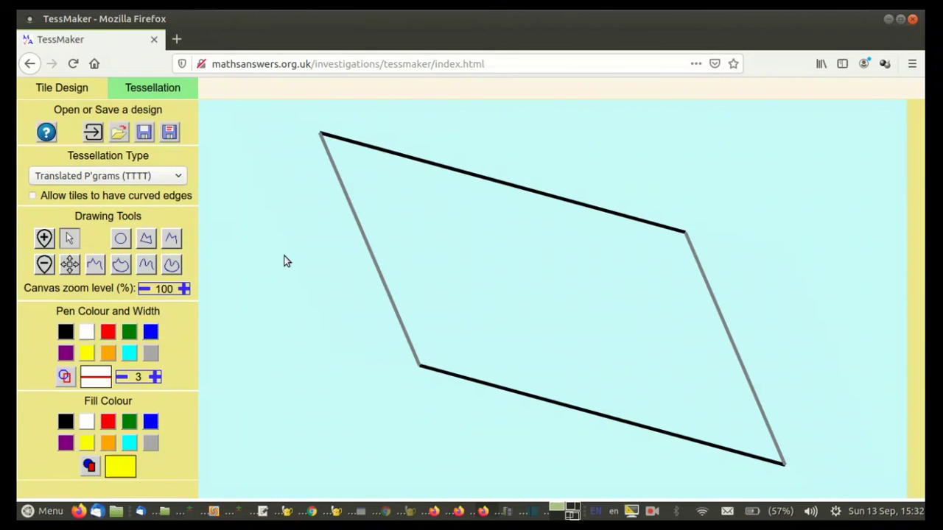
left_click(44, 239)
left_click(453, 171)
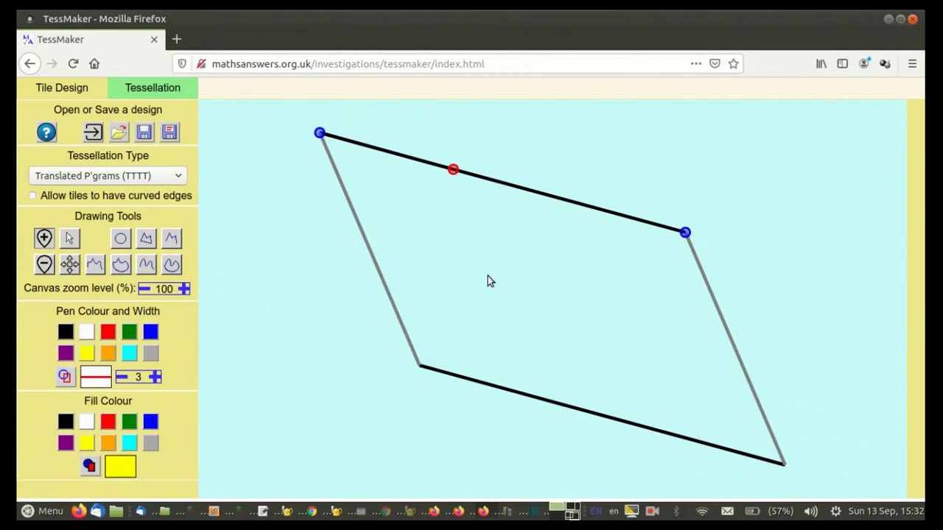
left_click_drag(453, 170, 463, 237)
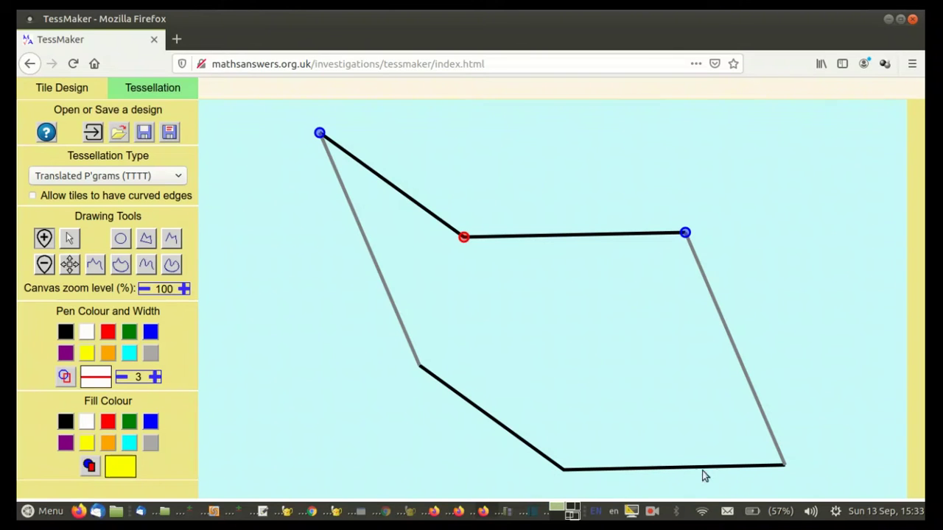
left_click(154, 93)
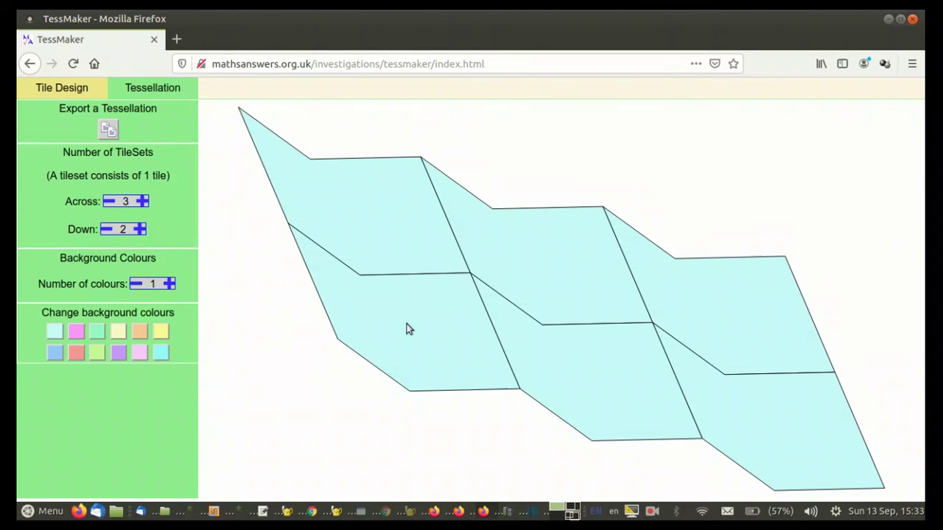
left_click(54, 89)
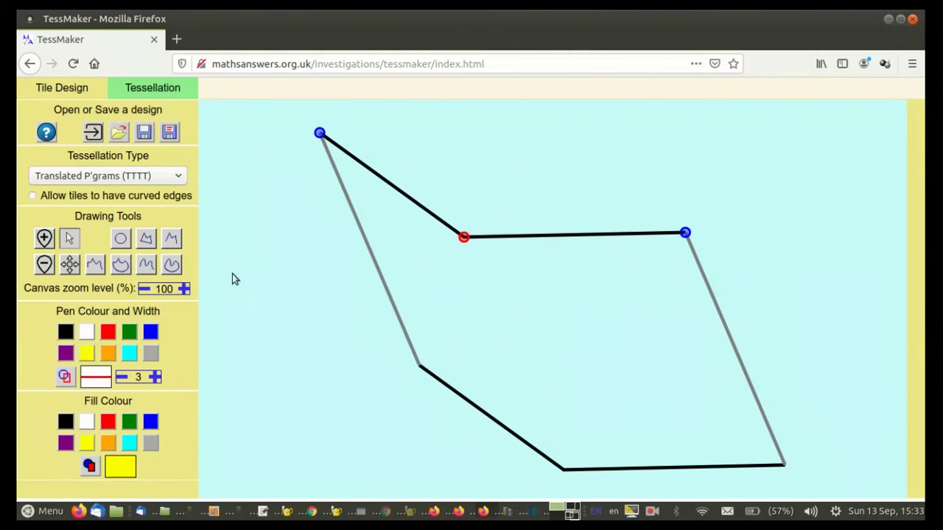
Step: Change the tessellation type to Rotated Kites (C3C3C6C6) and pull the middle of three added points inward on the kite's lower-left edge
left_click(89, 177)
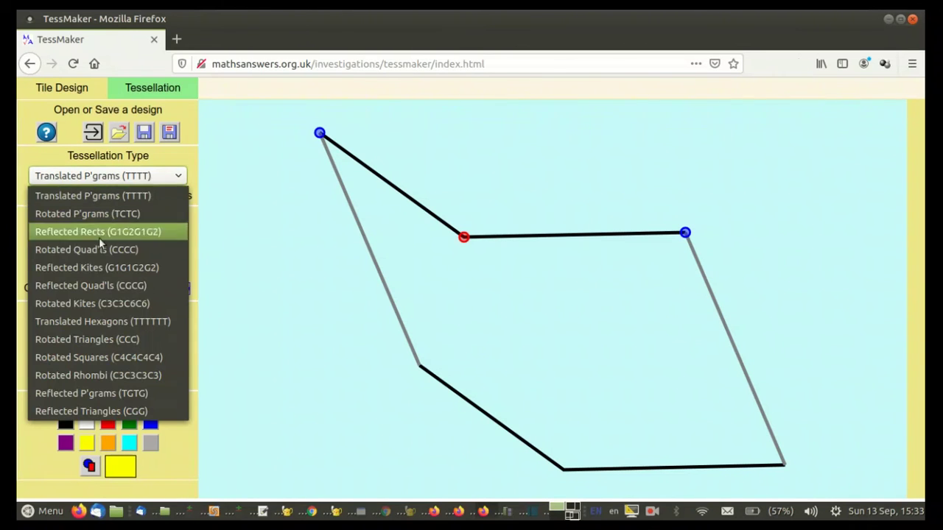
left_click(99, 305)
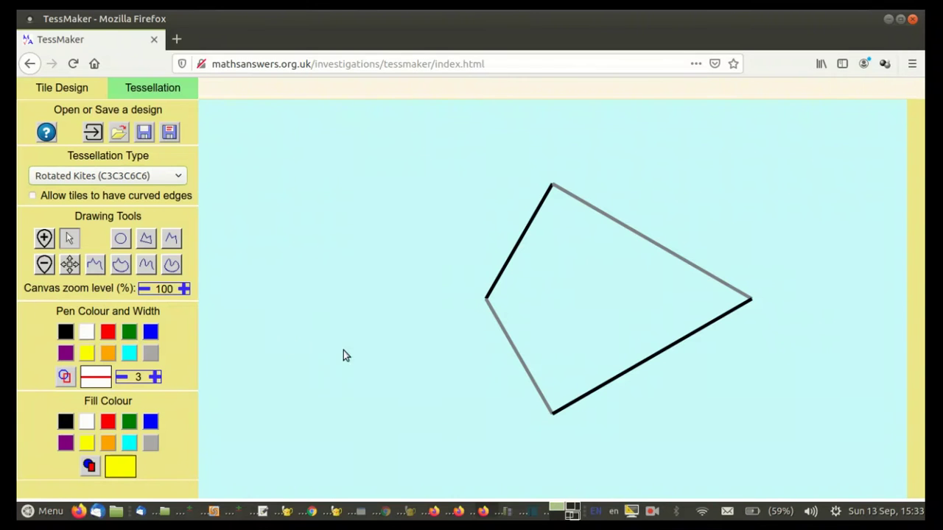
left_click(44, 240)
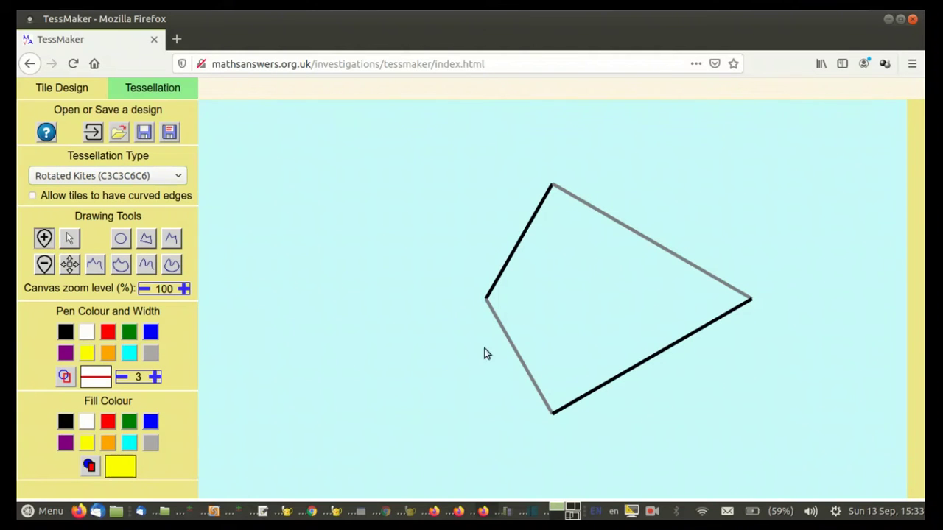
left_click(505, 334)
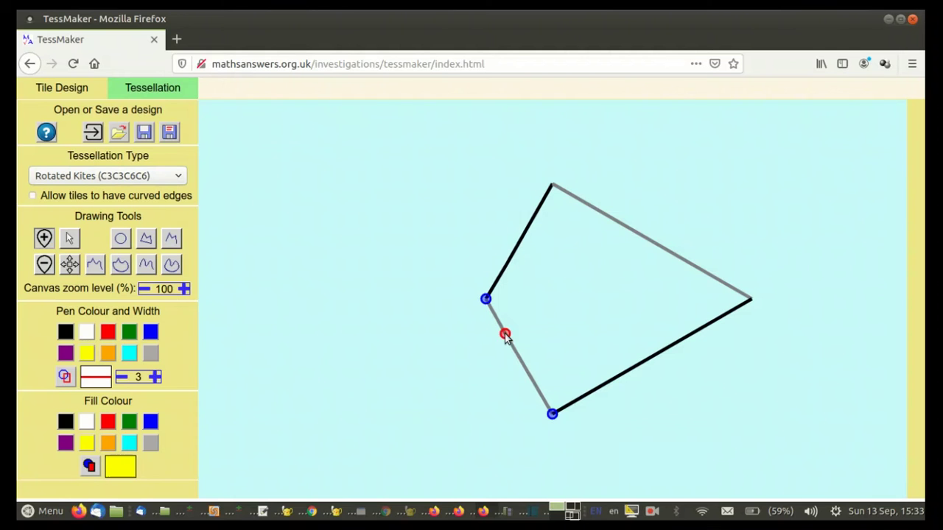
left_click(517, 357)
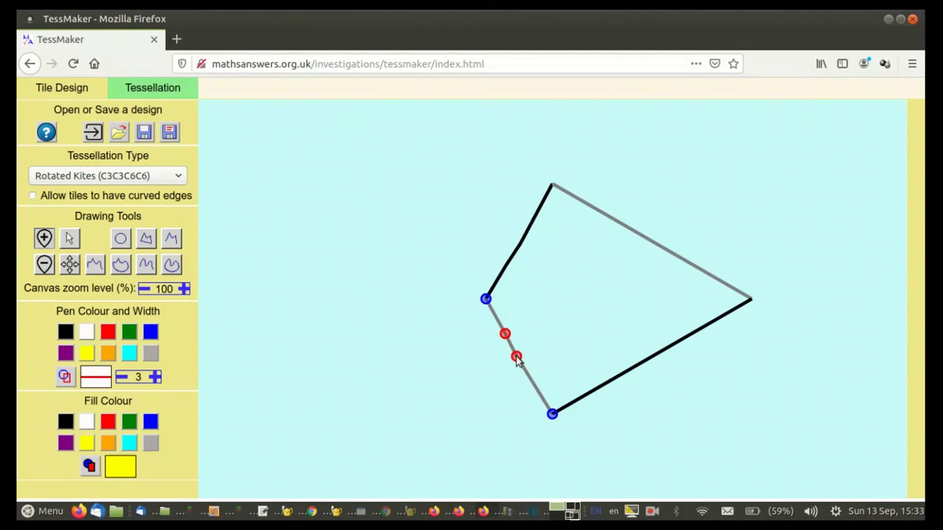
left_click(528, 375)
left_click_drag(517, 357, 585, 335)
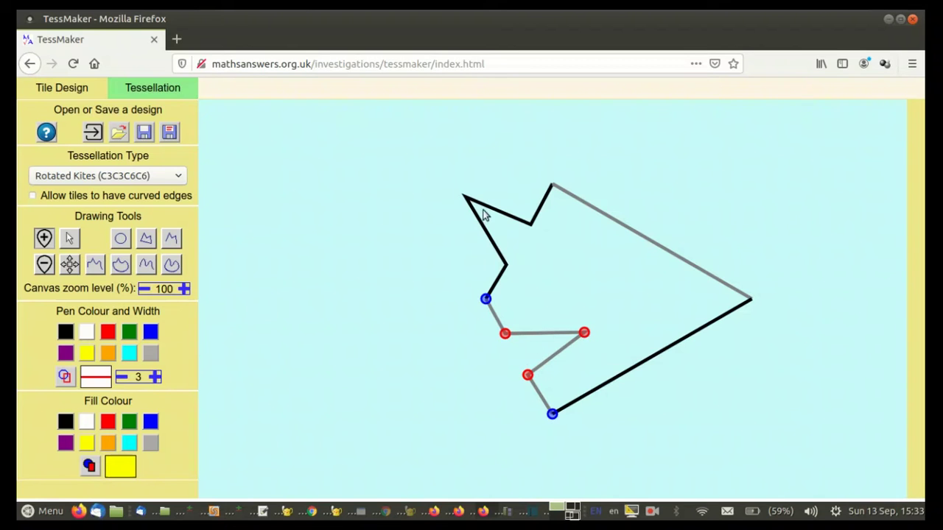
Step: Add three points near the outer end of the kite's lower-right edge and pull the middle one inward as a notch
left_click(666, 350)
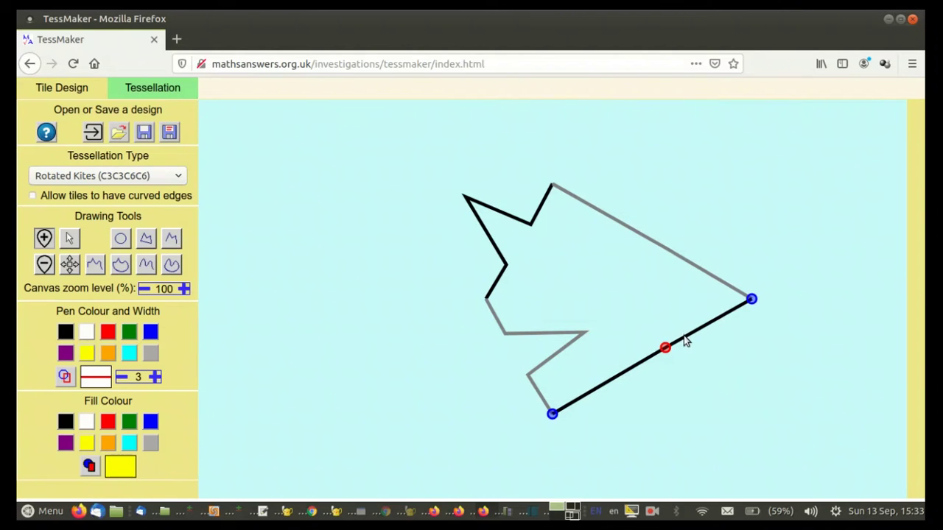
left_click(684, 336)
left_click(701, 327)
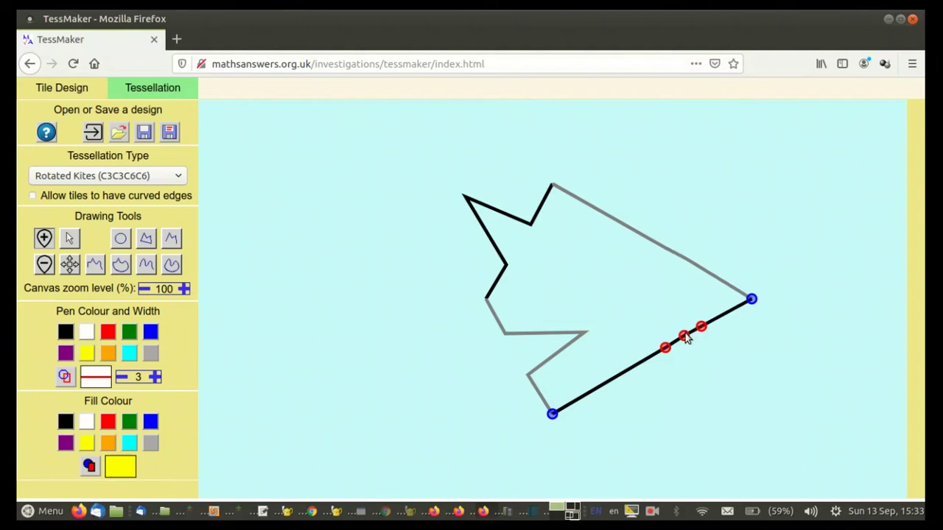
left_click_drag(684, 336, 696, 289)
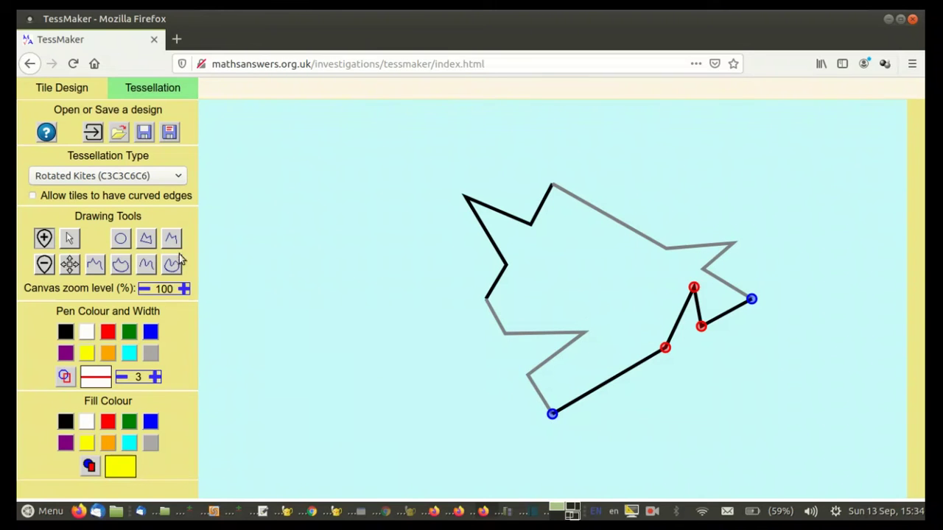
Step: Allow curved tile edges and shape the left side of the lower-right notch into an S-curve around an added midpoint
left_click(34, 196)
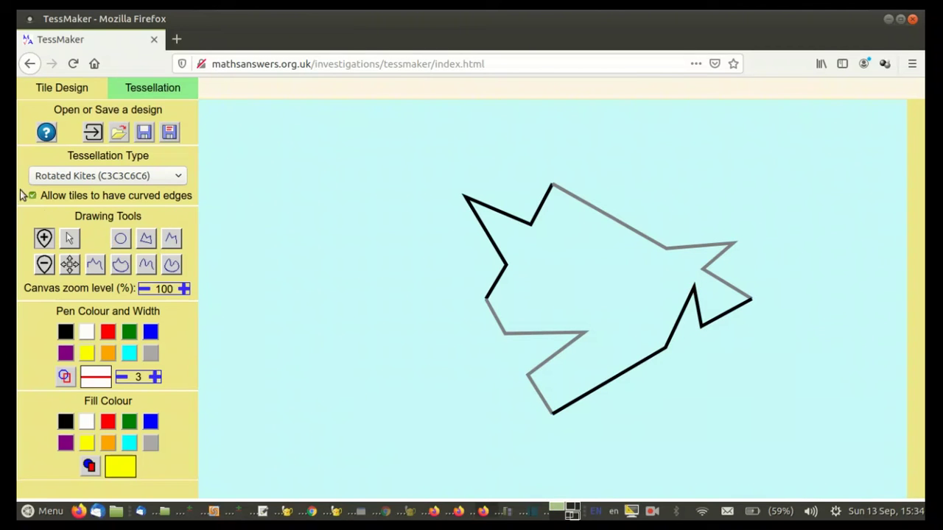
left_click(679, 323)
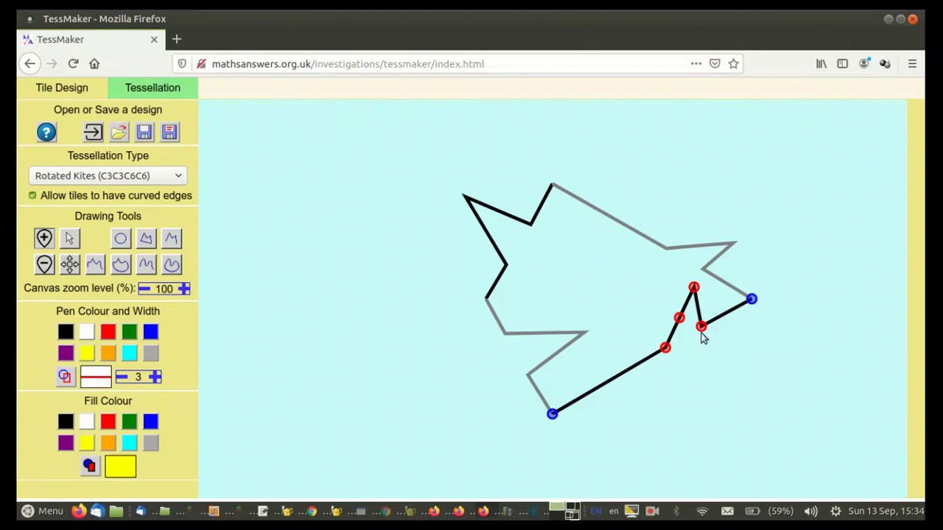
left_click(679, 318)
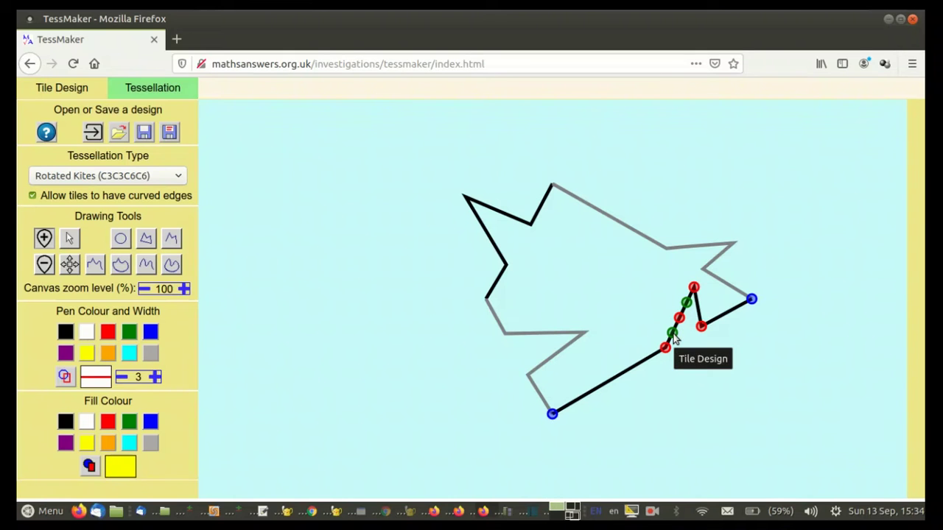
left_click_drag(674, 334, 686, 351)
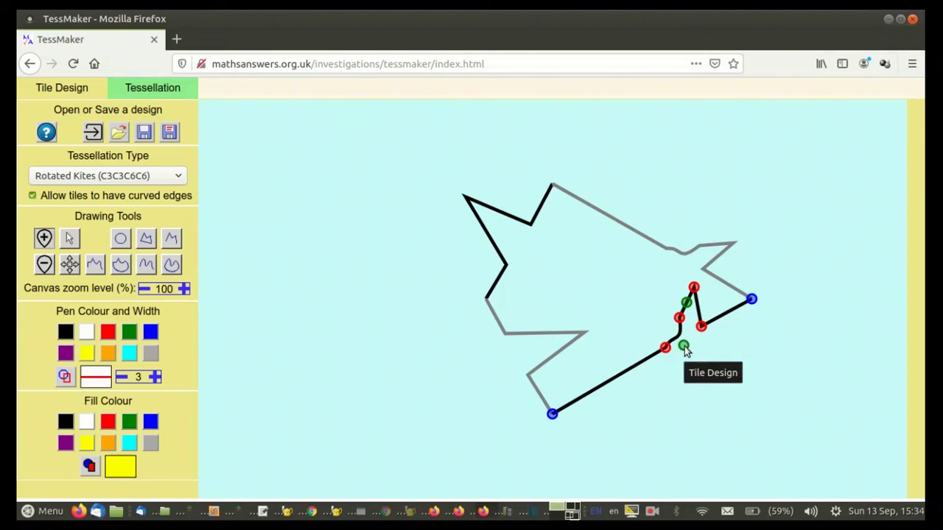
left_click_drag(687, 304, 679, 295)
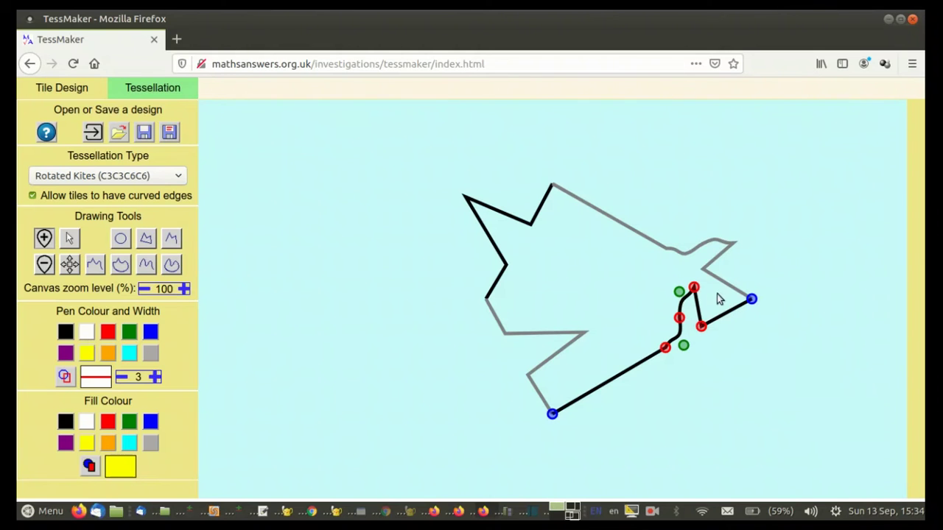
Step: Curve the right side of the lower-right notch toward its left side and deselect the edge
left_click(700, 308)
left_click_drag(696, 296, 687, 313)
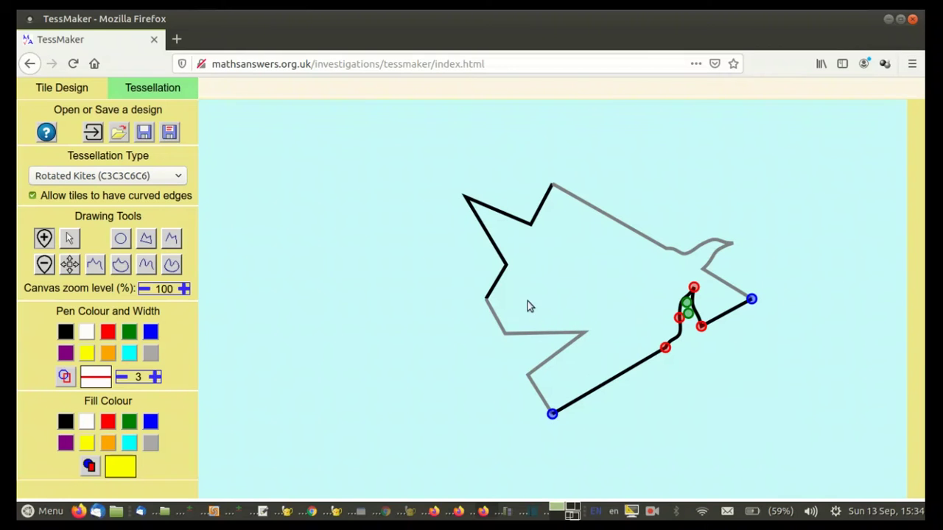
left_click(69, 241)
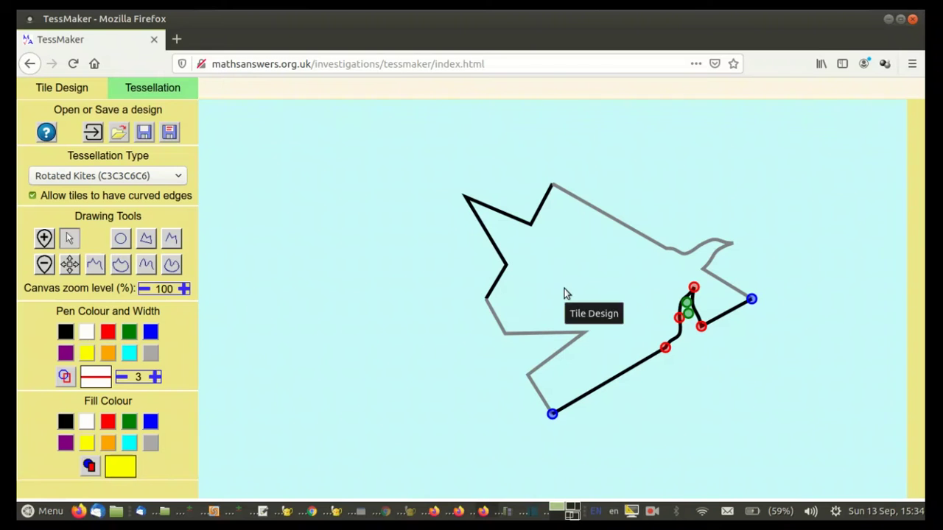
left_click(566, 293)
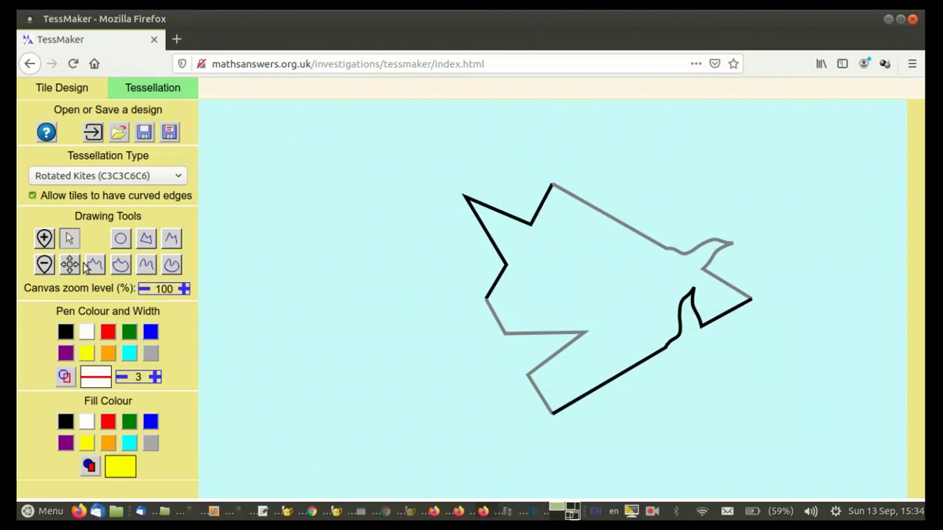
Step: Draw a small yellow circle with a red outline inside the left part of the tile as an eye
left_click(120, 242)
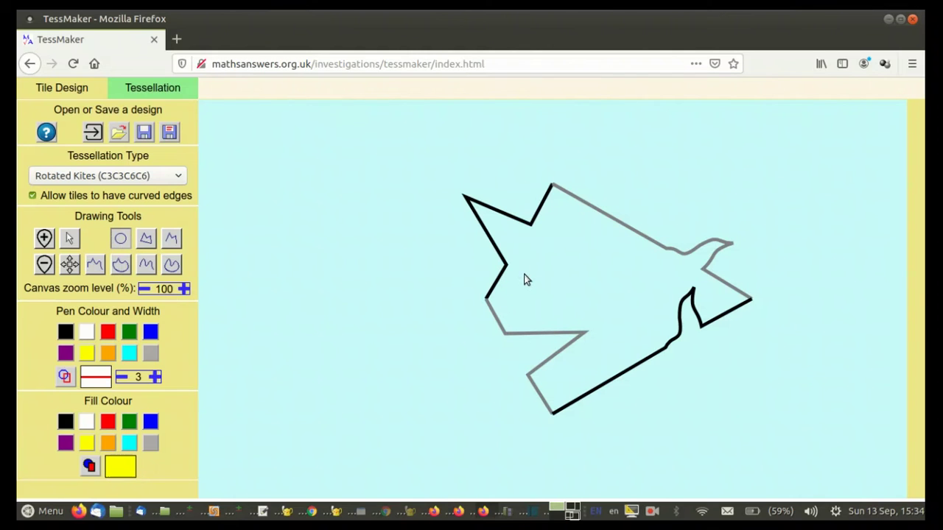
left_click_drag(559, 296, 558, 312)
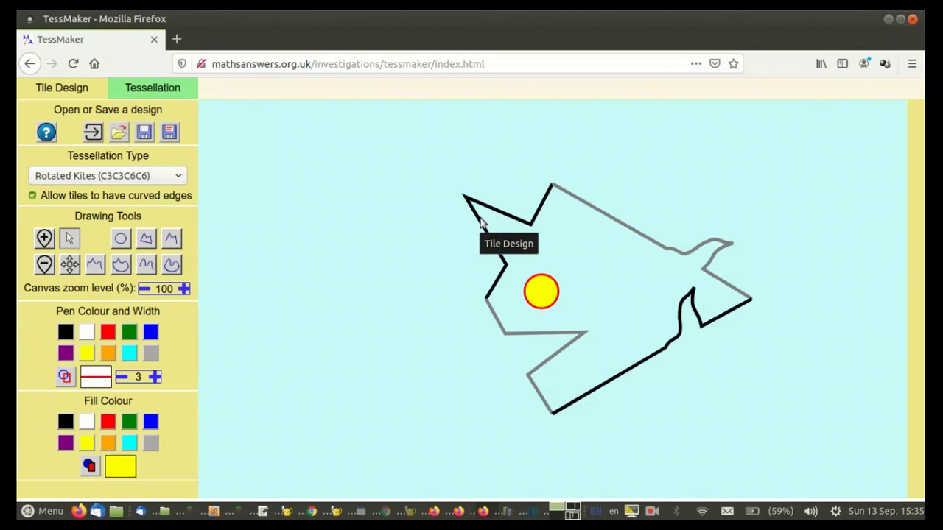
Step: Draw a short red line across the tile's upper-left spike and bend it toward the tile's interior
left_click(184, 289)
left_click(183, 289)
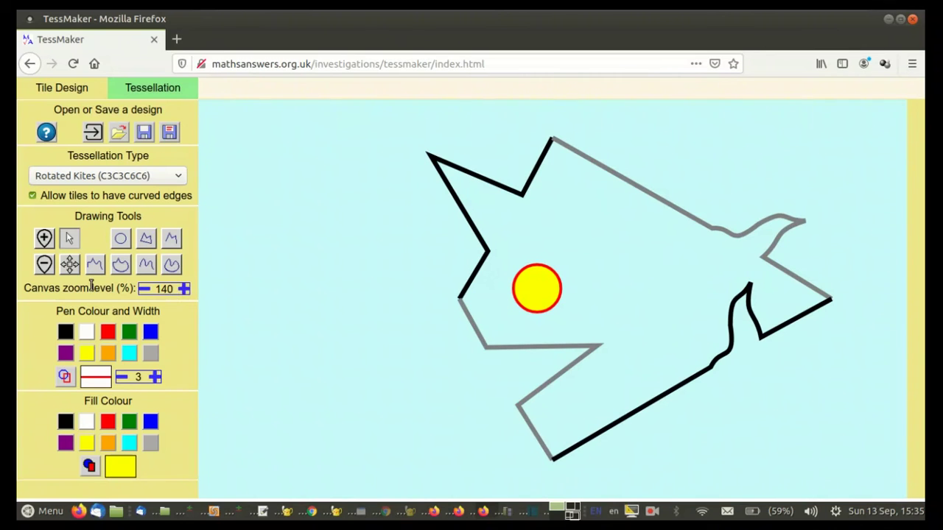
left_click(70, 266)
left_click_drag(565, 228, 602, 298)
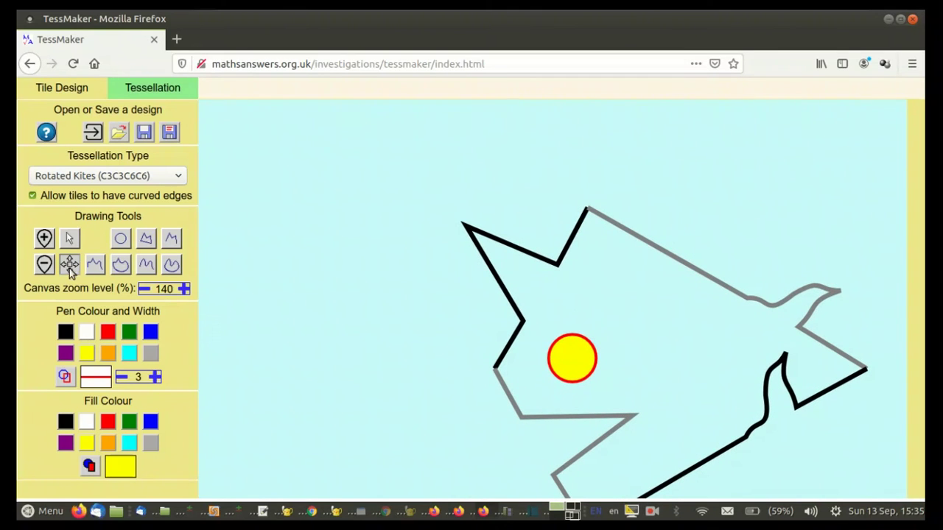
left_click(147, 267)
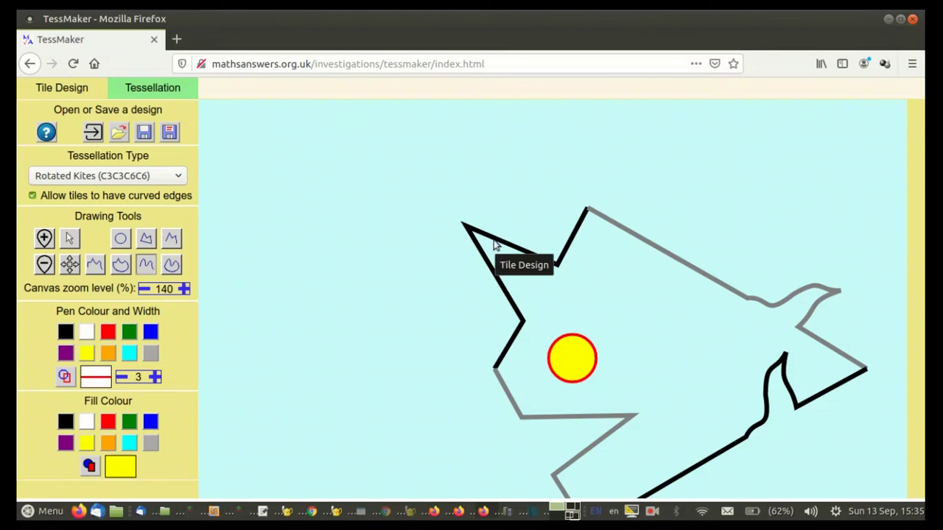
left_click_drag(491, 239, 485, 255)
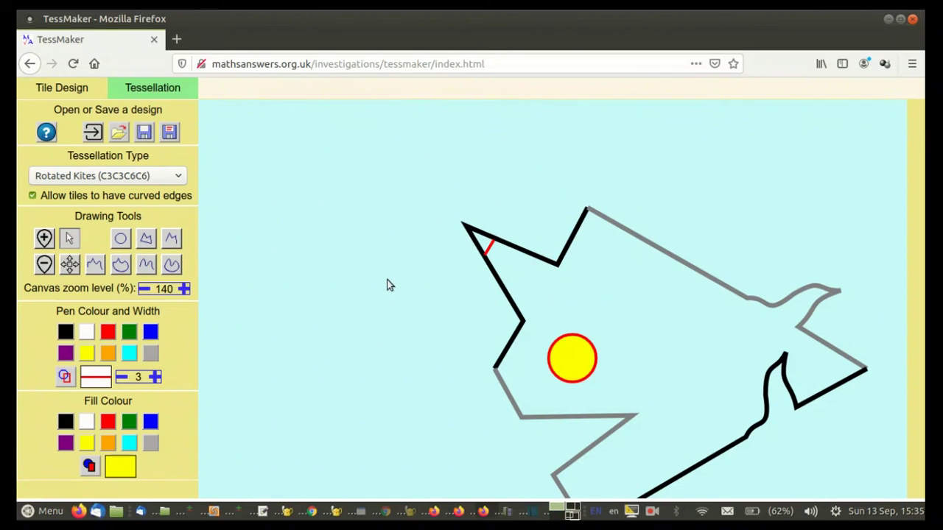
left_click(490, 254)
left_click_drag(493, 242, 498, 264)
Step: Create a new username for saving designs and log in with it
left_click(94, 133)
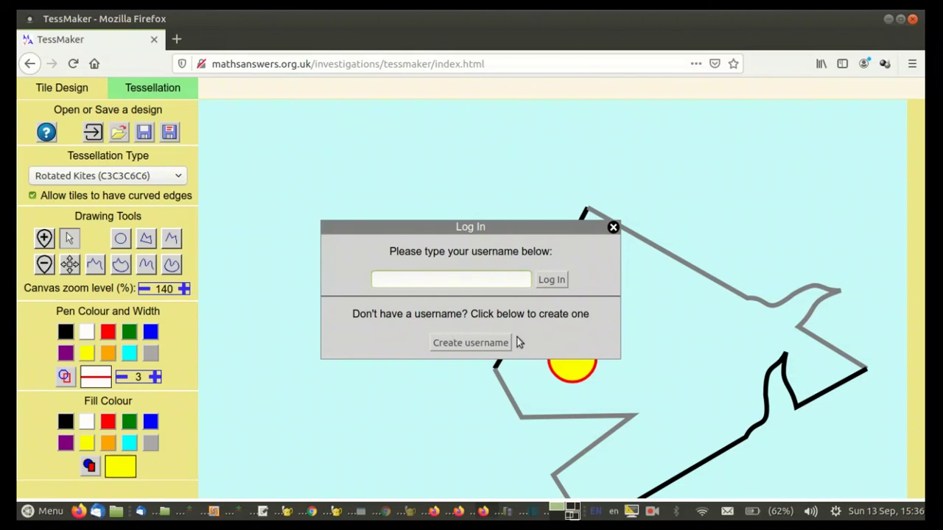
left_click(458, 344)
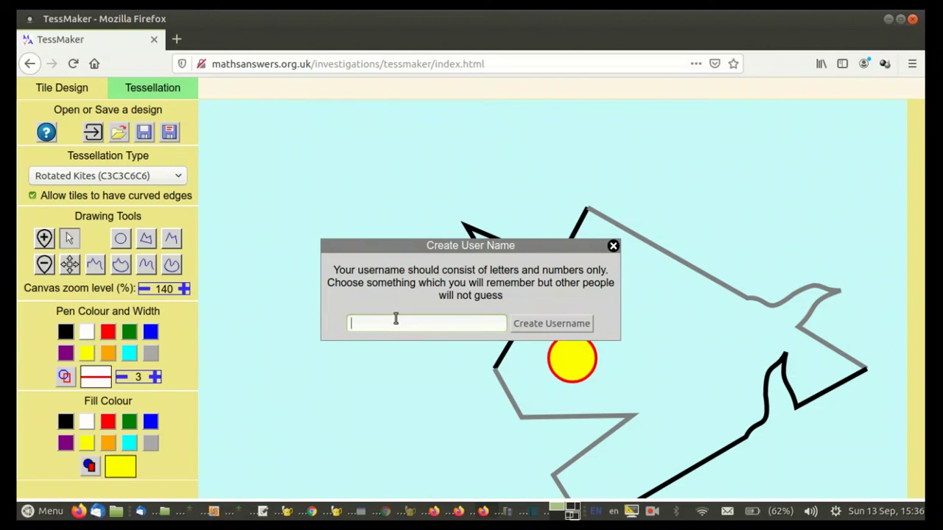
type("Basil")
left_click(558, 325)
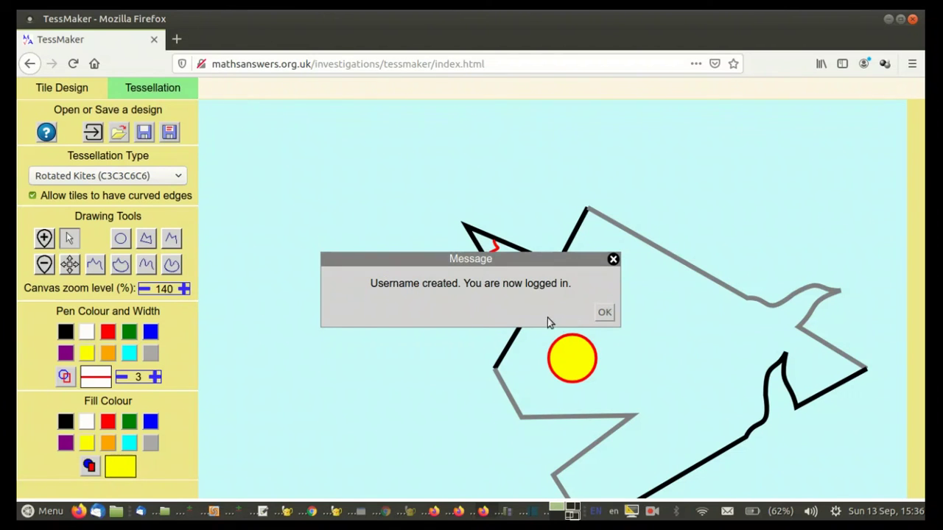
left_click(603, 315)
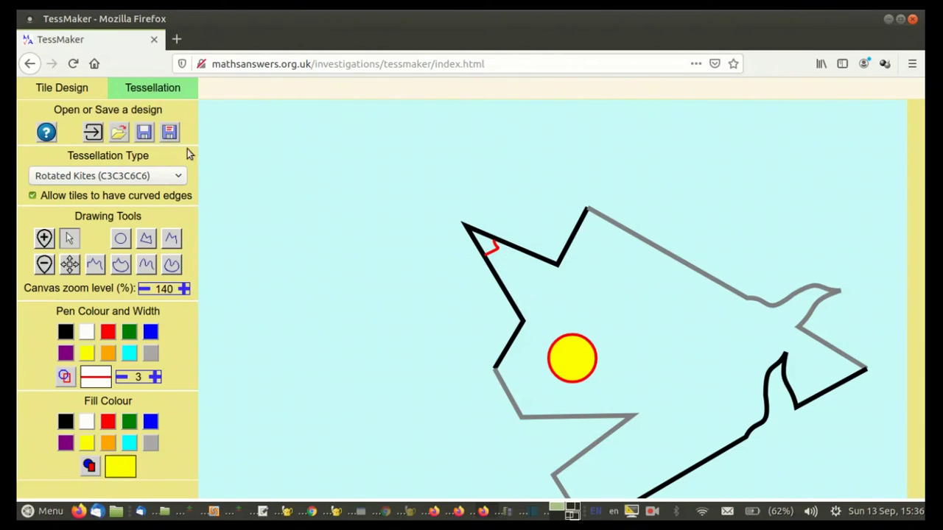
Step: Save the tile design under the file name Monster
left_click(147, 134)
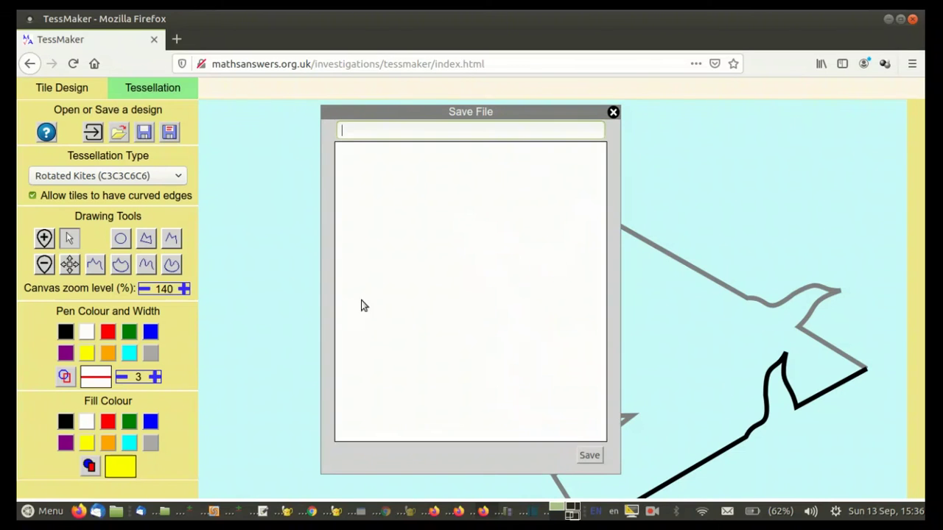
type("Monster")
left_click(590, 456)
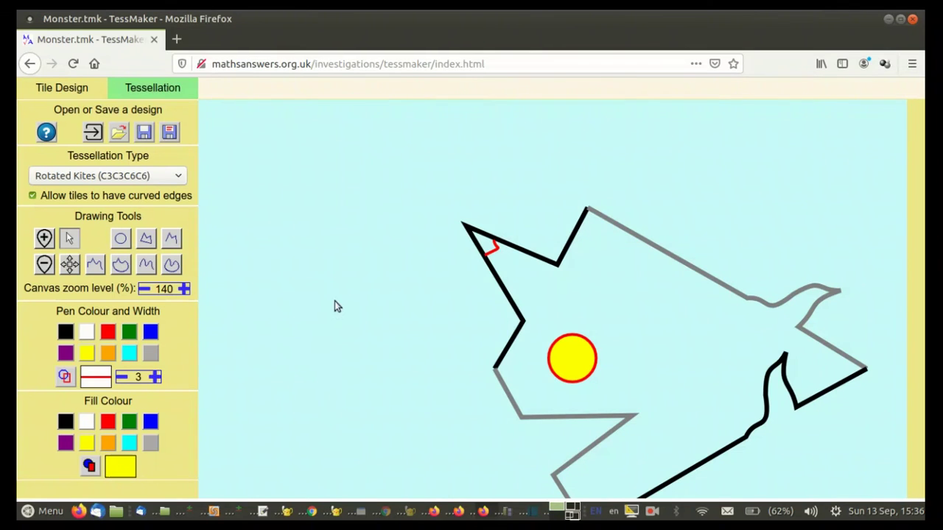
Step: Show the tessellation of the tile and try 1 tileset across before restoring the number across to 3
left_click(142, 87)
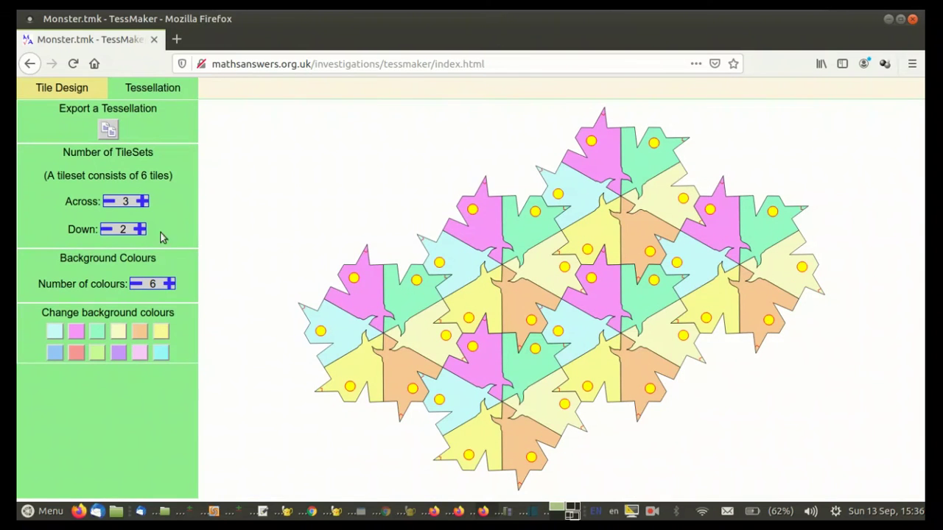
left_click(109, 203)
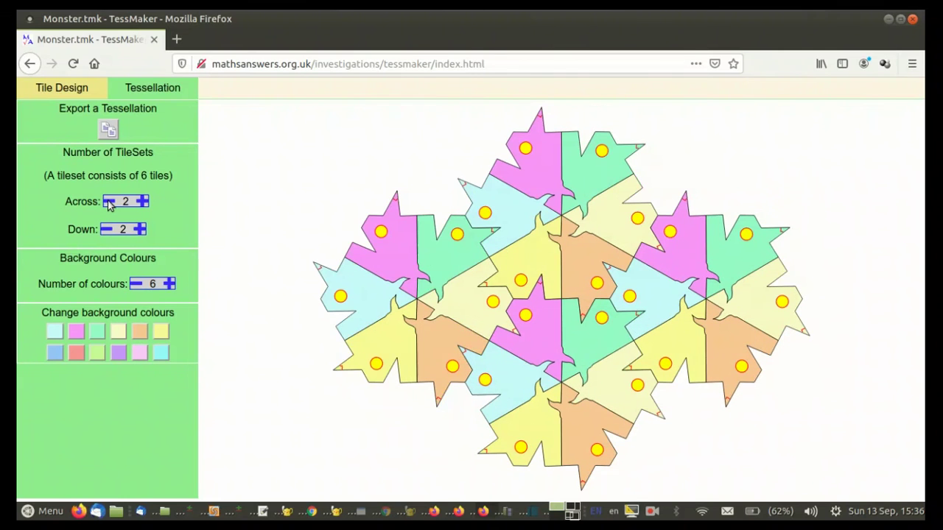
left_click(108, 202)
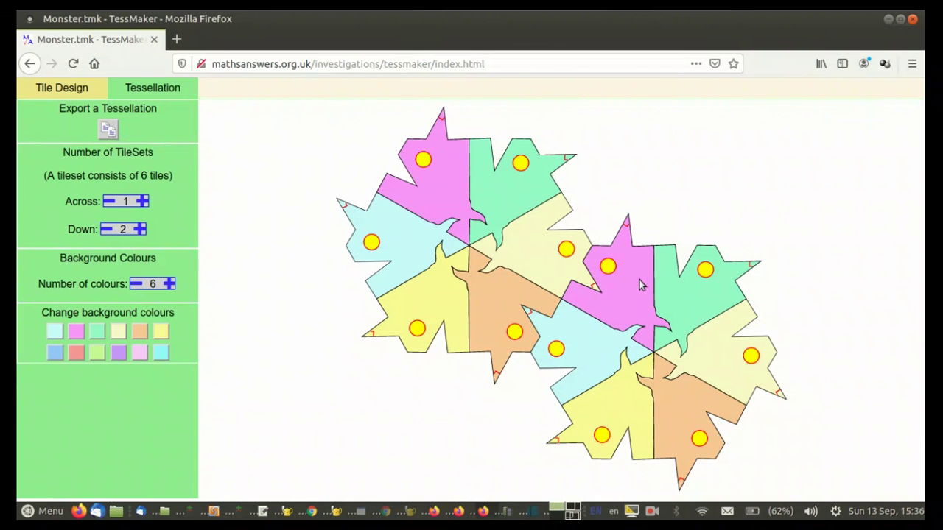
left_click(142, 201)
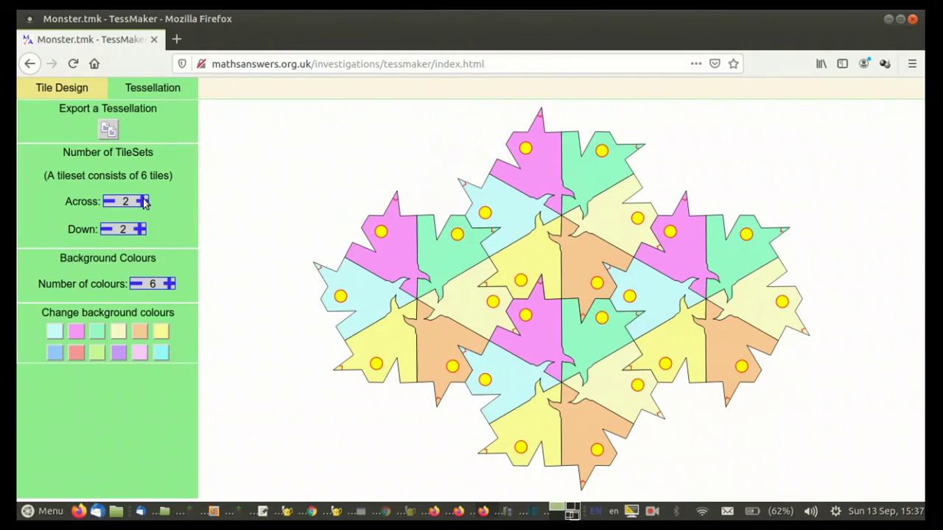
left_click(142, 201)
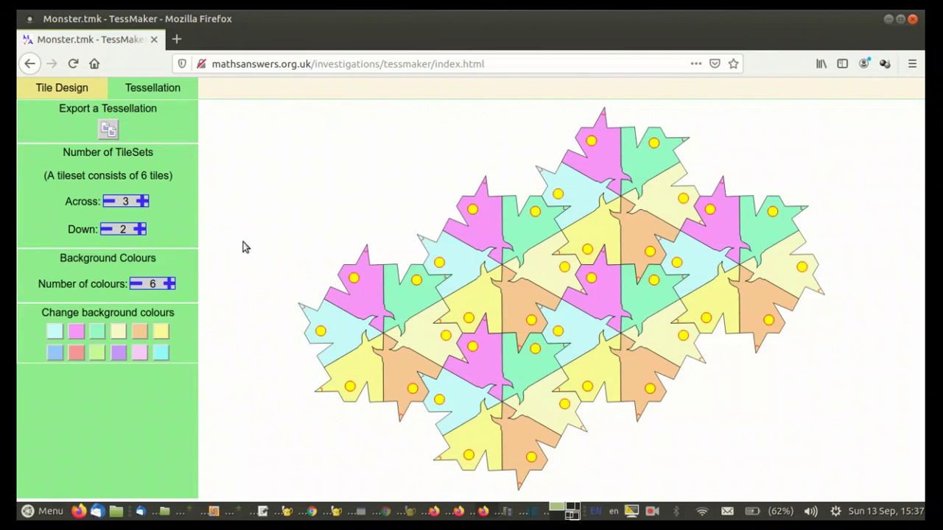
Step: Export the tessellation as an image, view the options for copying or saving it, and close the image
left_click(108, 131)
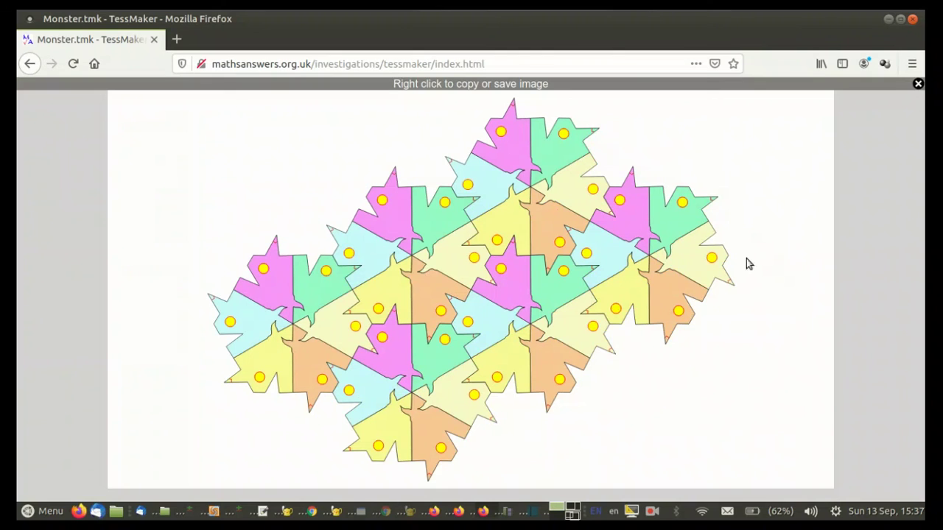
right_click(451, 260)
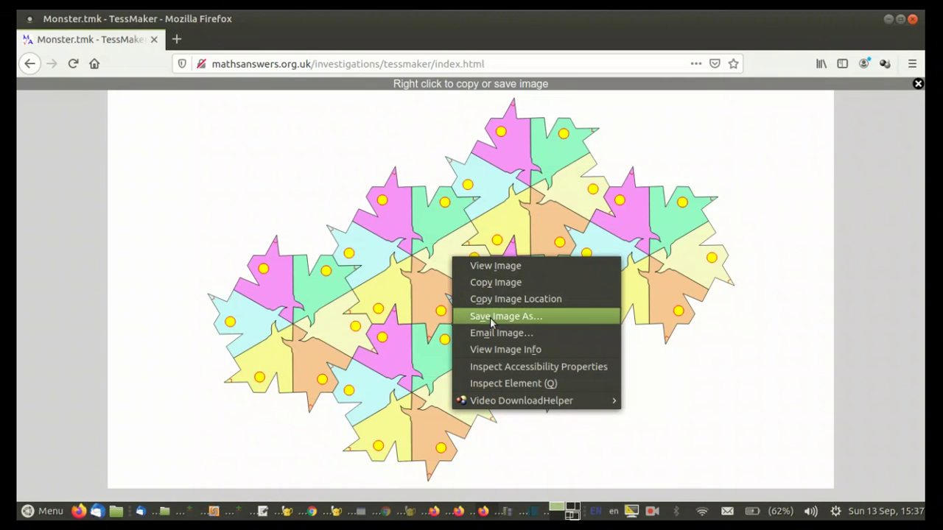
left_click(918, 86)
left_click(918, 85)
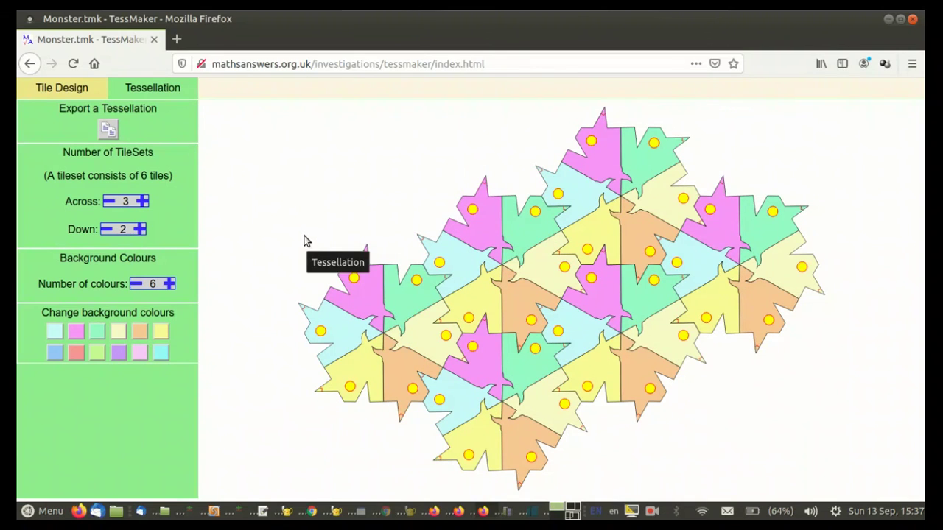
Step: Open the saved design Monster2.tmk and preview its tessellation before returning to the tile design
left_click(61, 89)
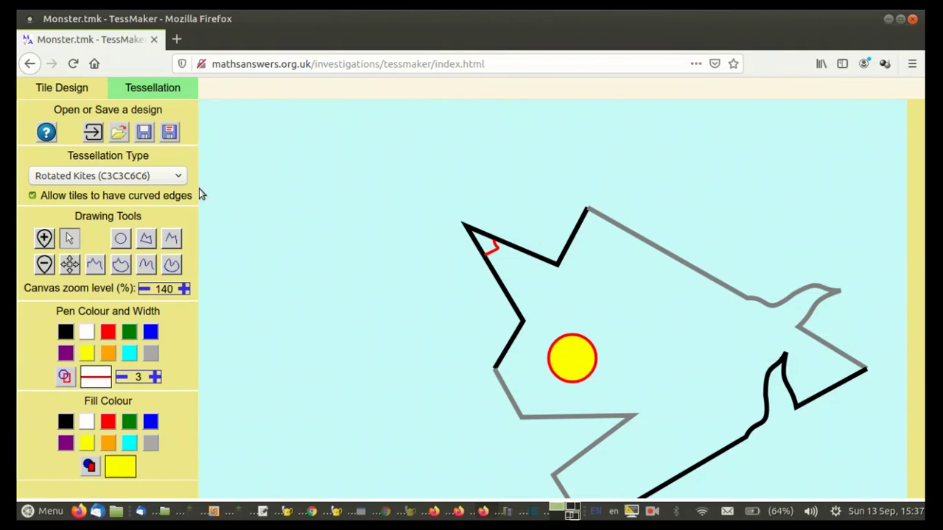
left_click(120, 134)
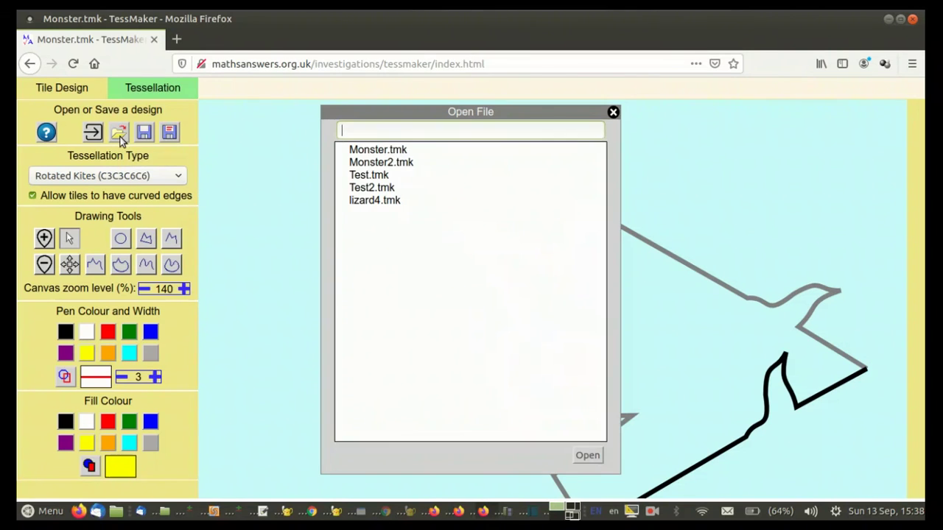
left_click(389, 163)
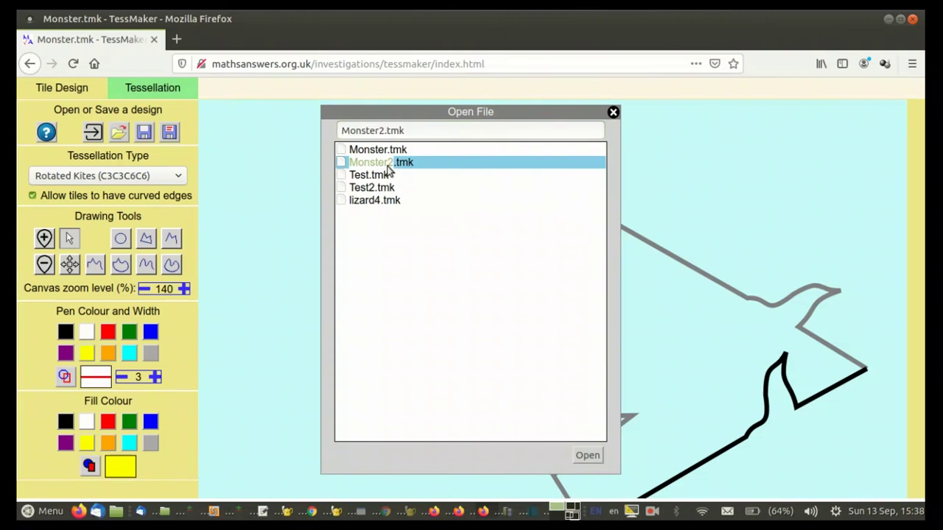
double_click(388, 163)
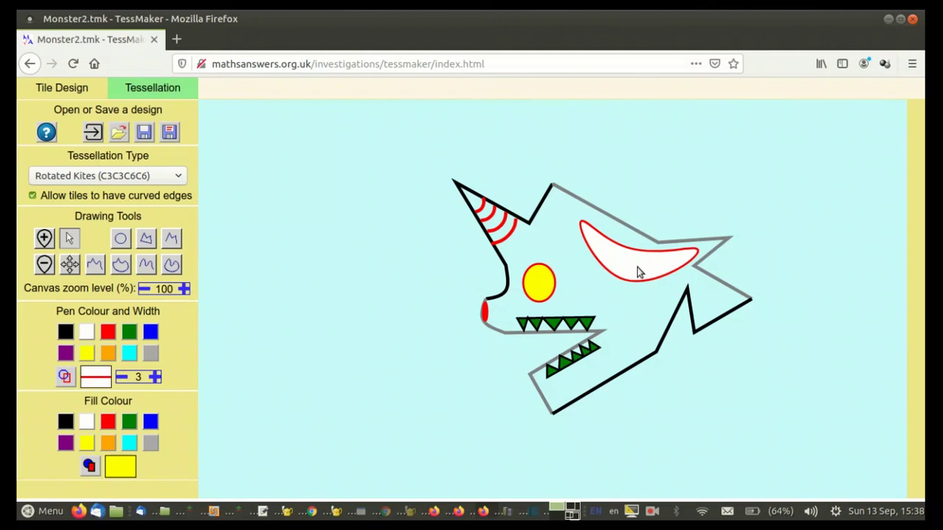
left_click(145, 86)
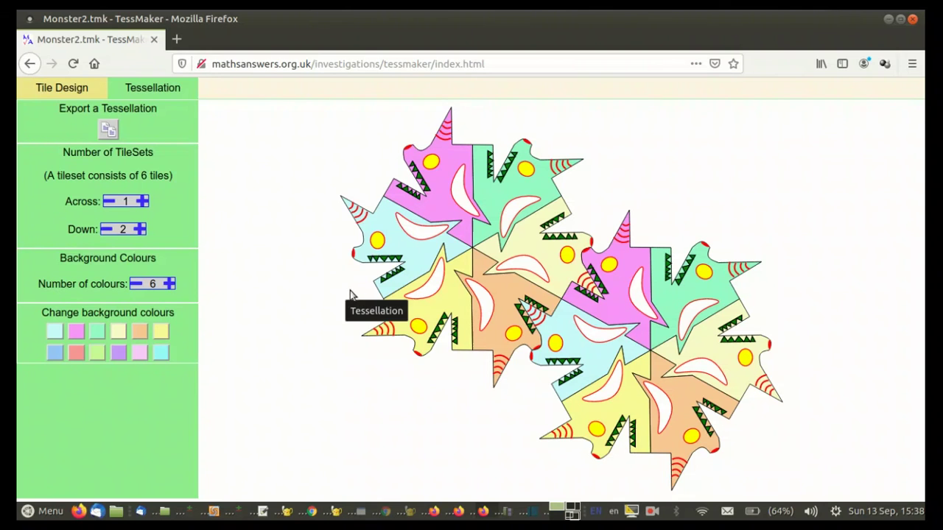
left_click(70, 92)
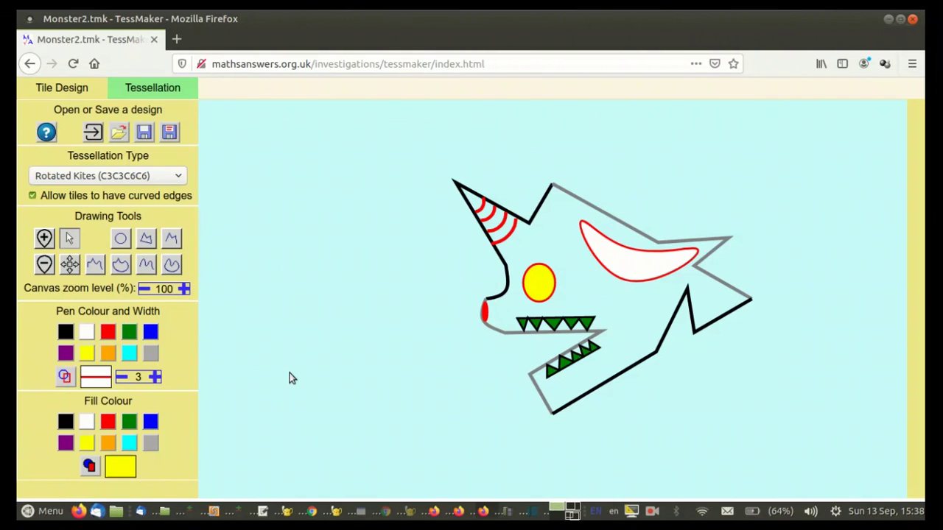